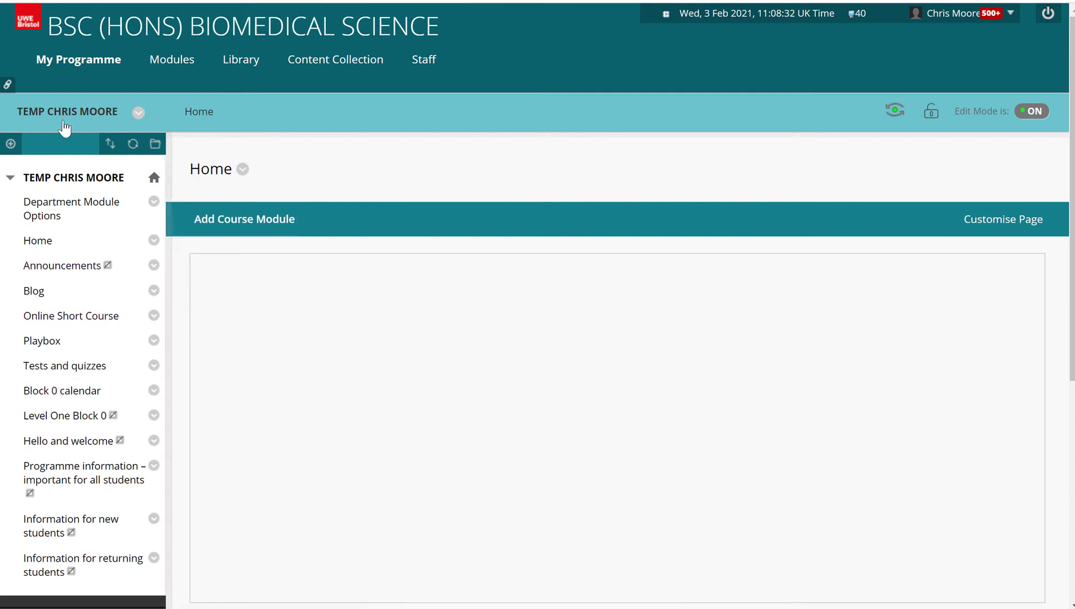
Step: Go to the Control Panel's Grade Centre and show the Tests view
scroll(132, 439, down, 3)
scroll(122, 444, down, 2)
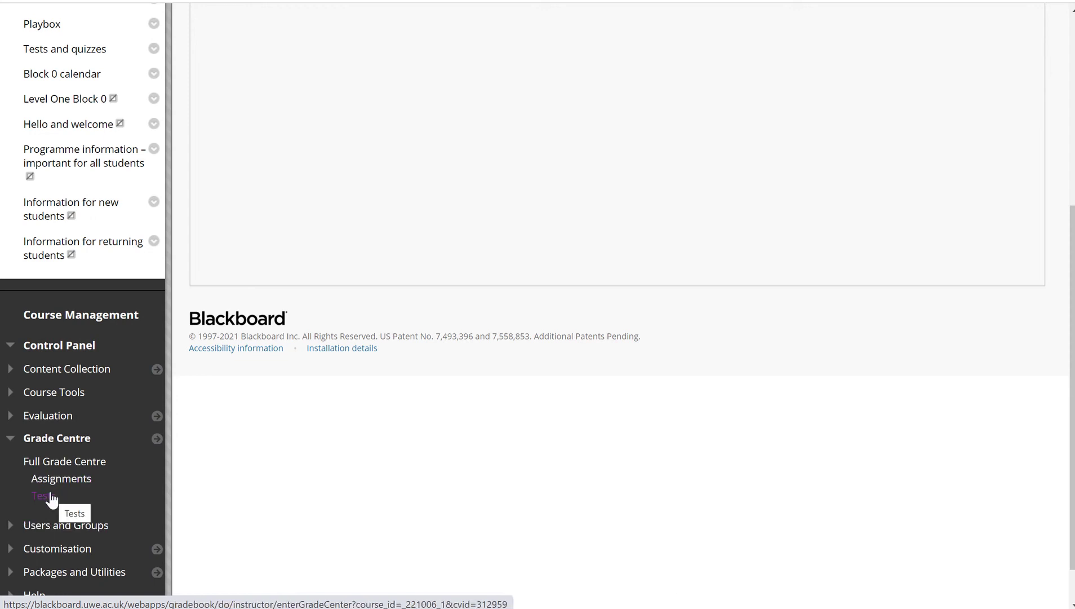
click(50, 497)
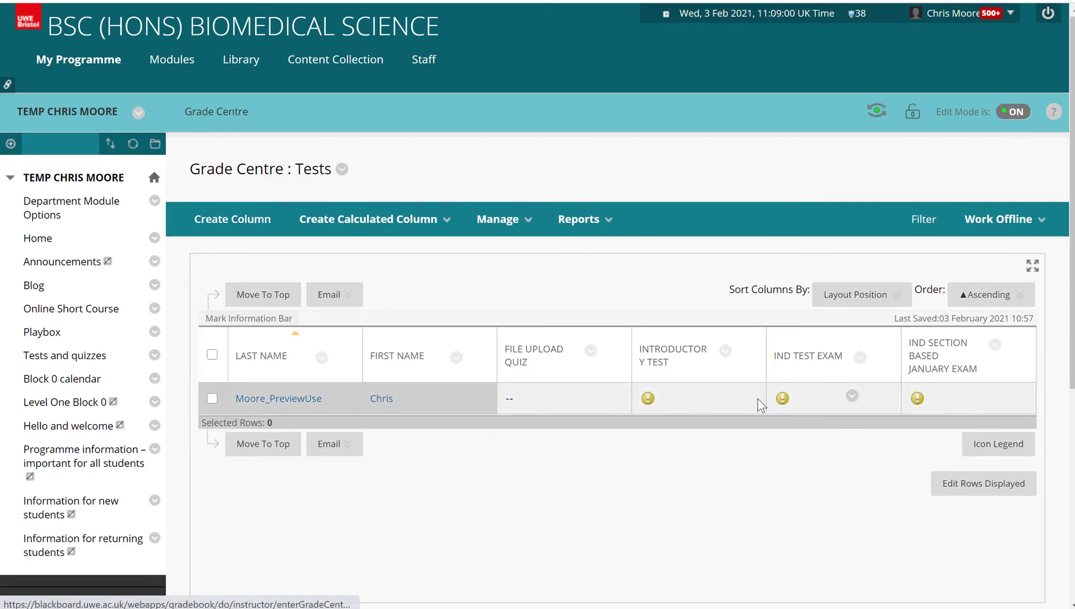
Step: Bring up the IND TEST EXAM column's options menu, leaving attempt options and sorting unchanged
mouse_move(926, 402)
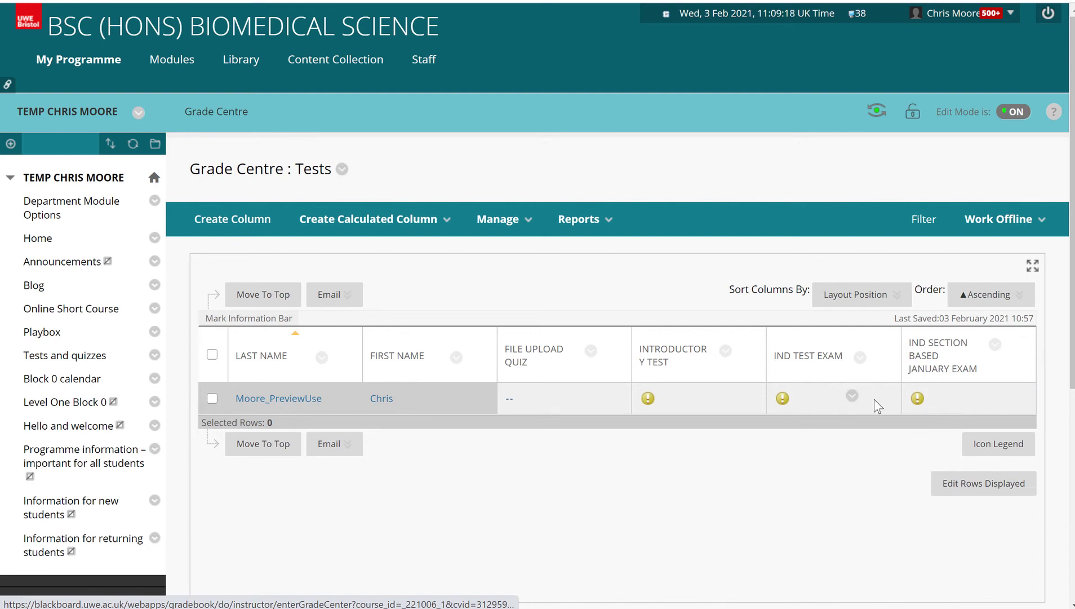
click(853, 397)
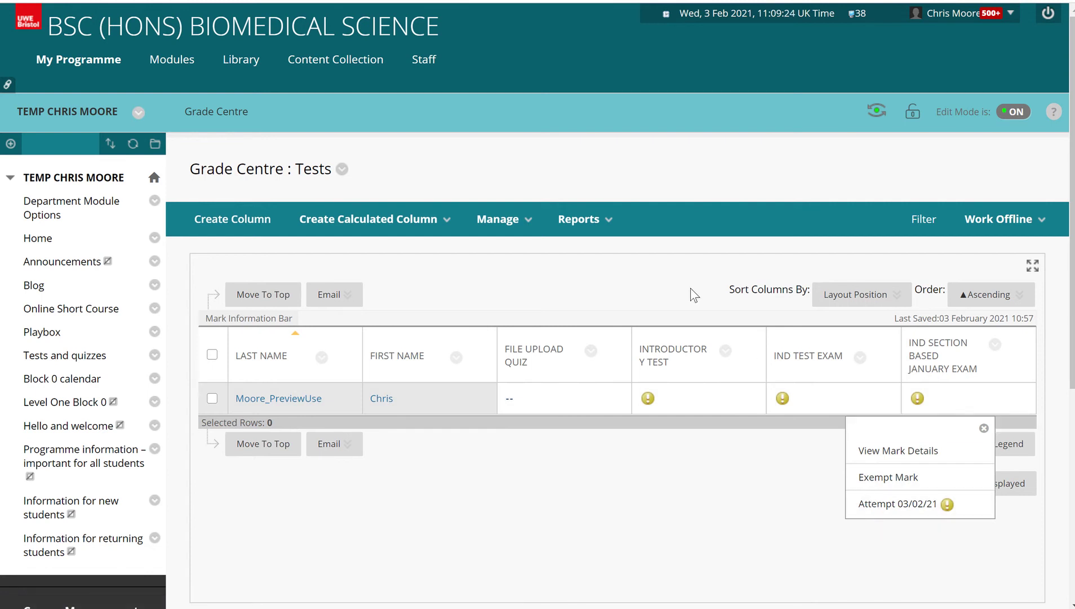
click(860, 294)
click(730, 297)
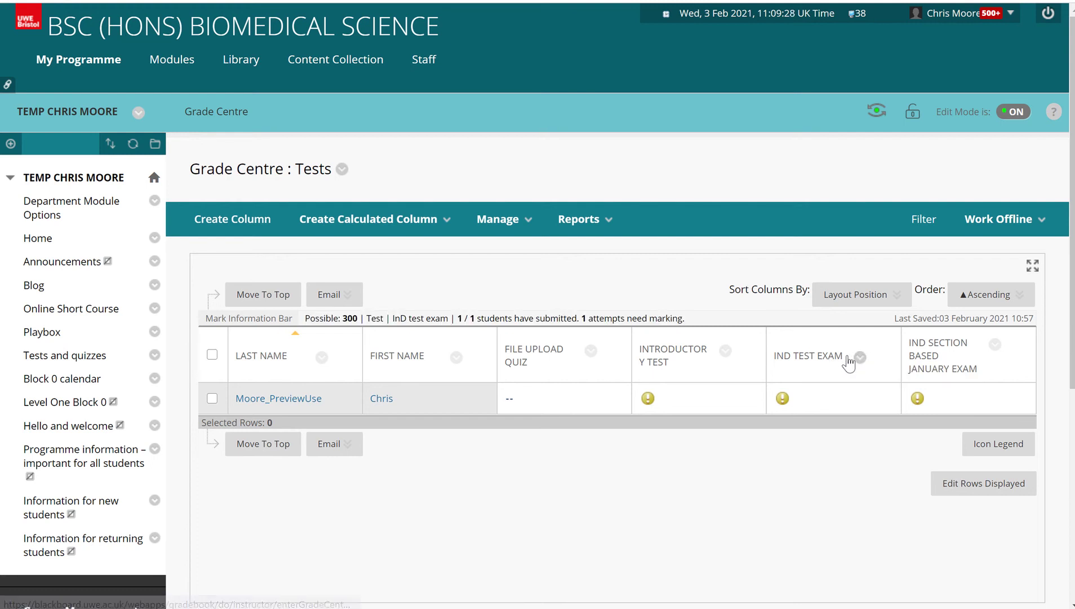
click(860, 357)
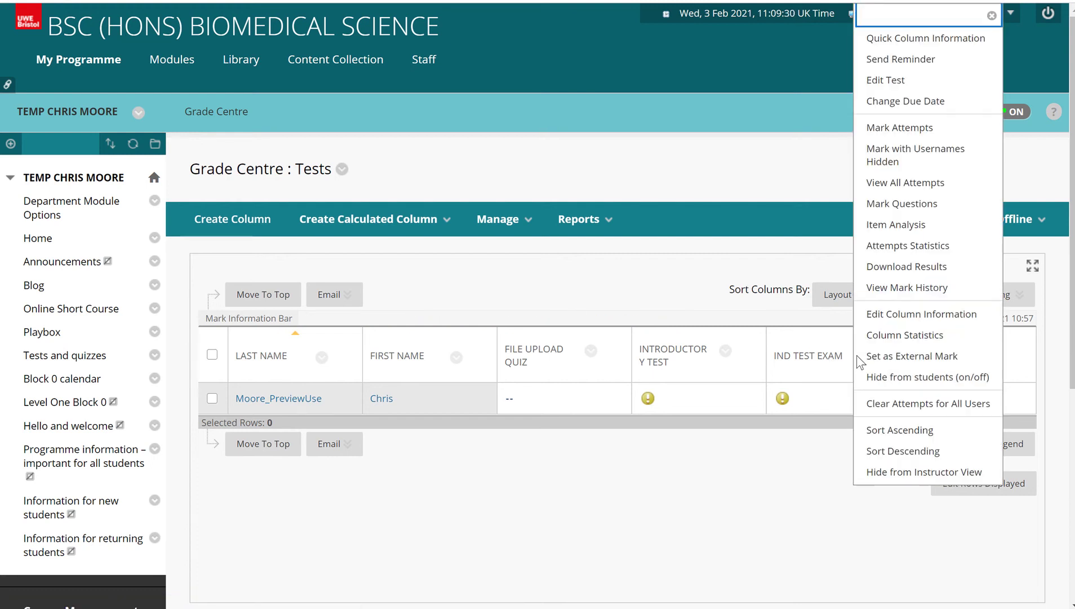
Step: Choose Mark Questions and review the twelve 25-point Short Answer questions, each with 1 response
click(905, 206)
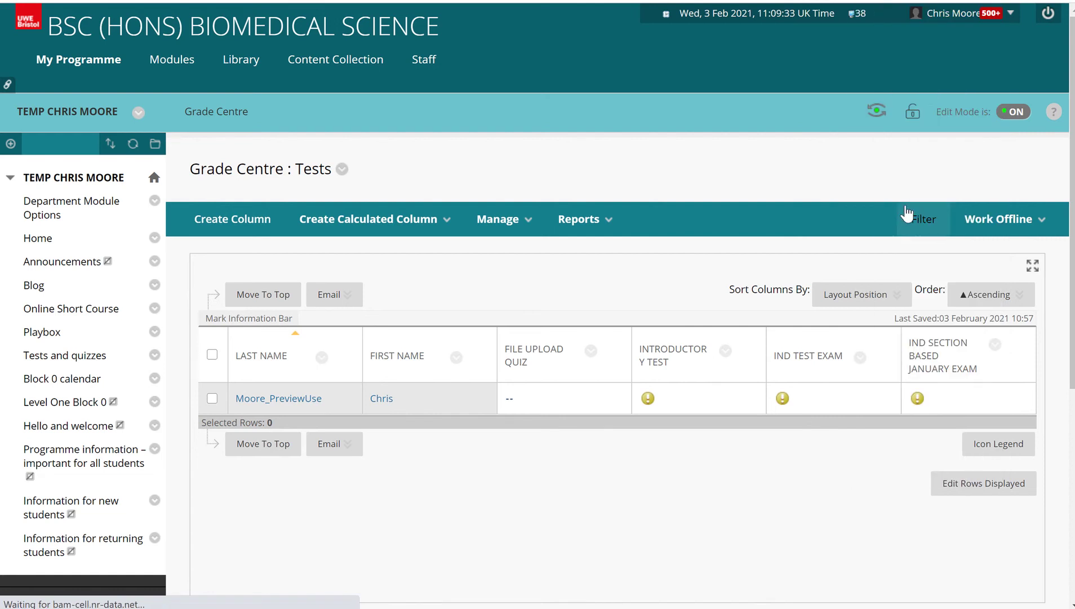
scroll(660, 407, down, 8)
scroll(661, 412, down, 3)
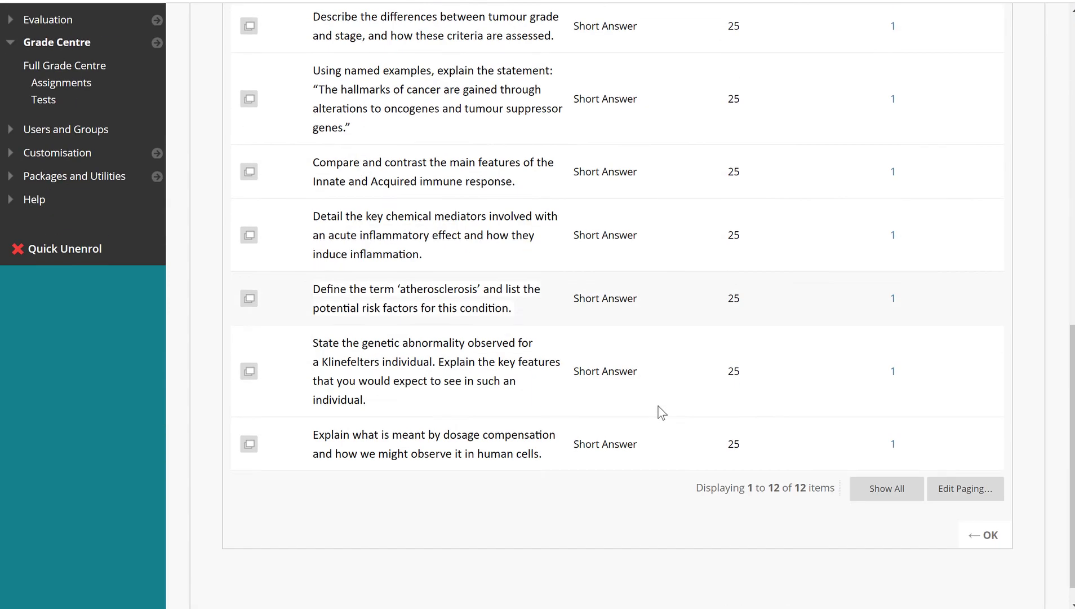
scroll(661, 411, up, 6)
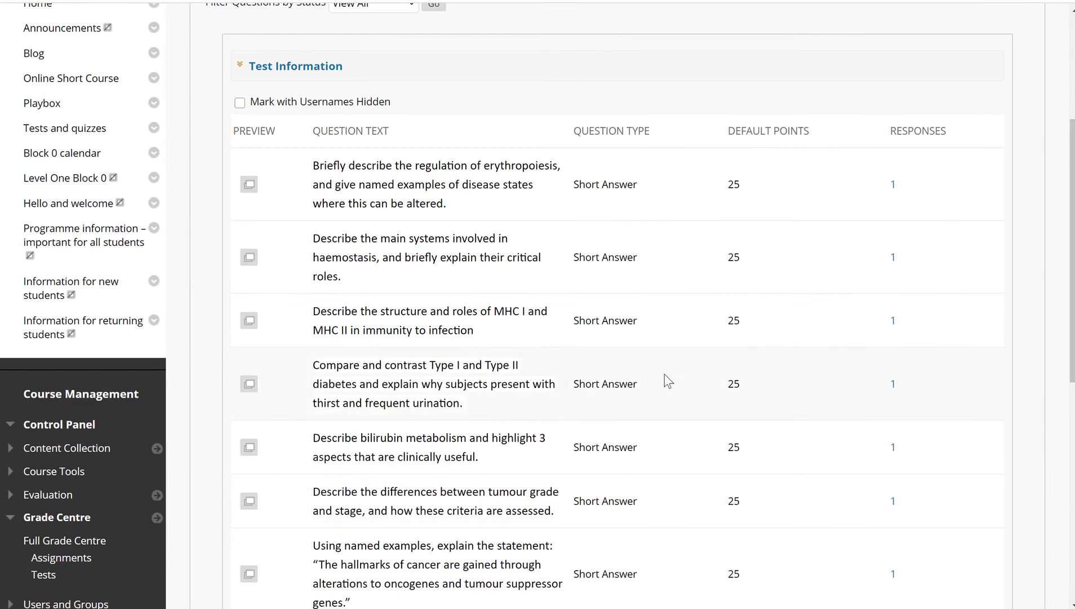
scroll(669, 353, down, 2)
scroll(667, 349, up, 4)
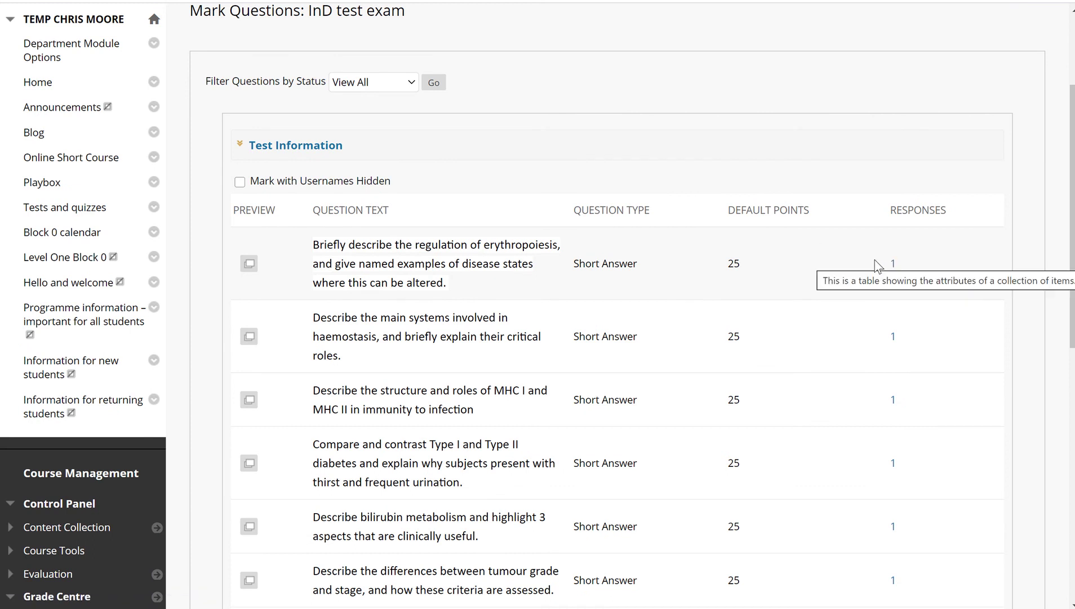
scroll(893, 286, down, 10)
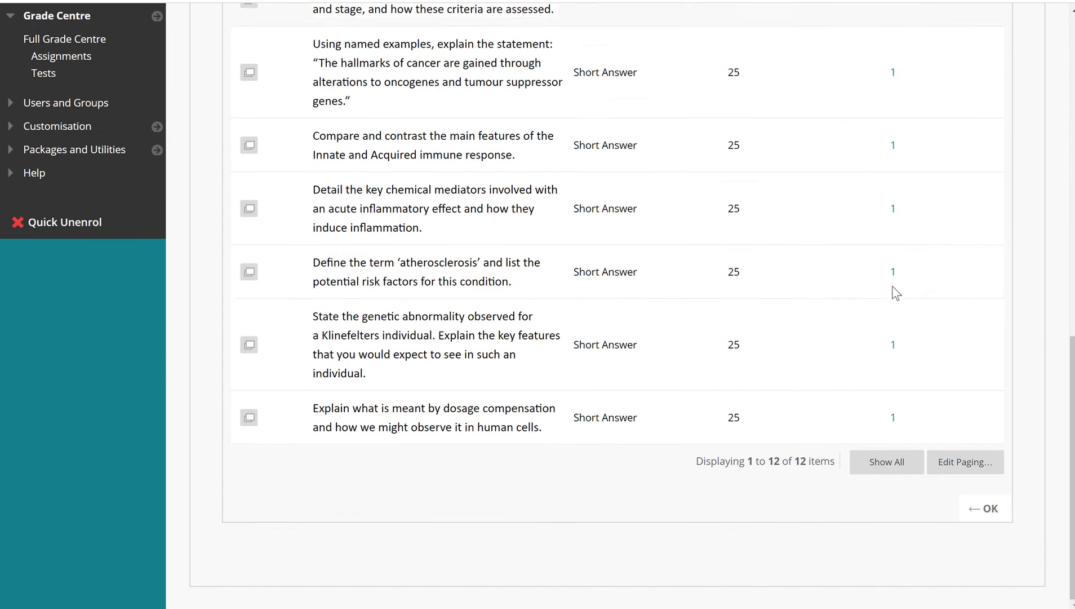
scroll(896, 292, up, 10)
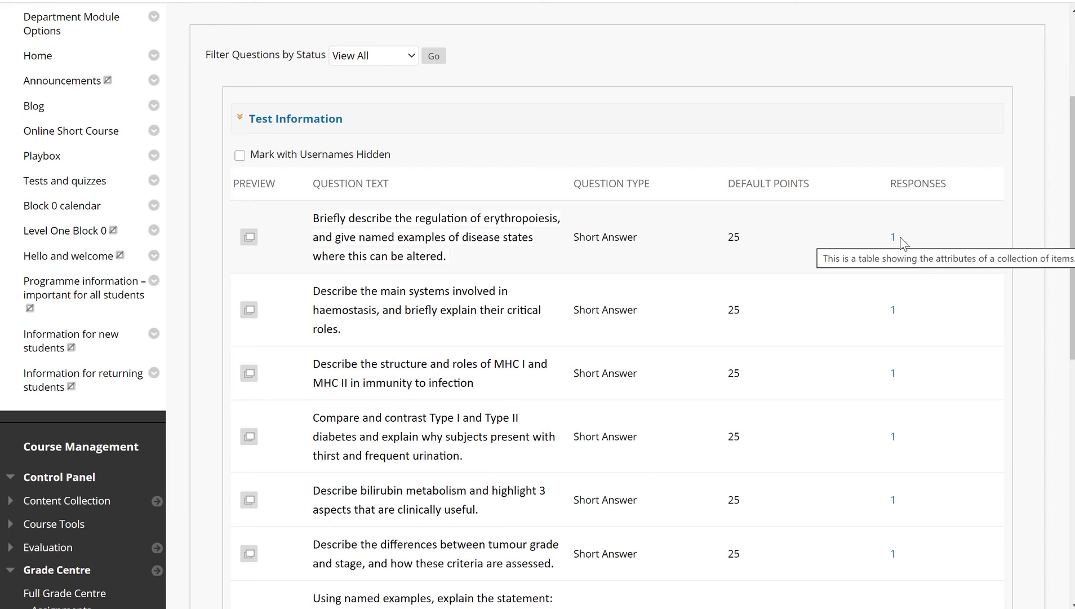
scroll(471, 388, down, 2)
scroll(473, 395, up, 2)
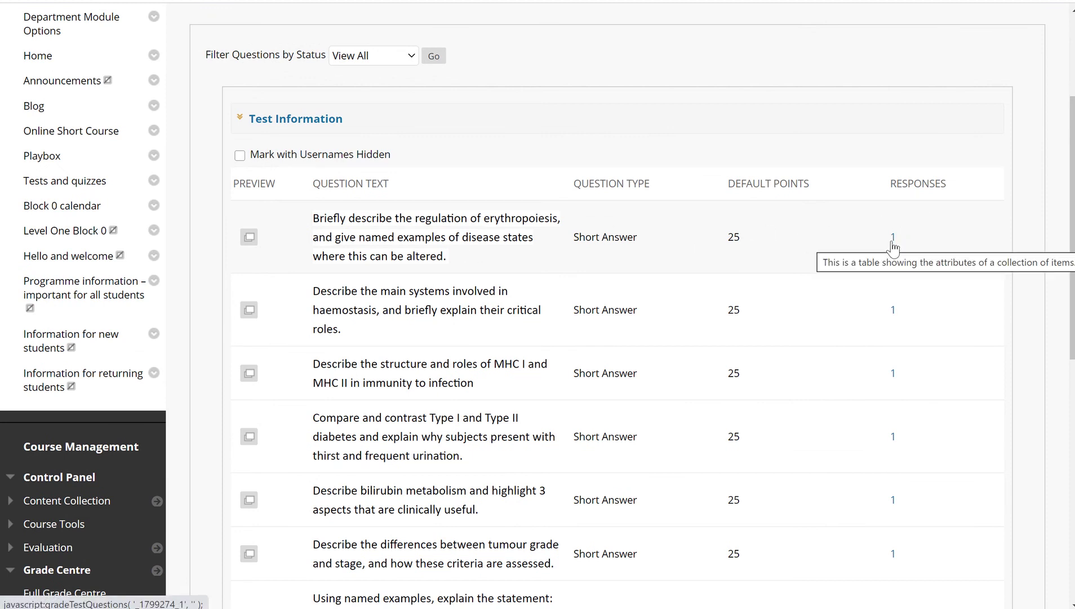
Step: Open the erythropoiesis question's response and highlight the student's answer
click(893, 237)
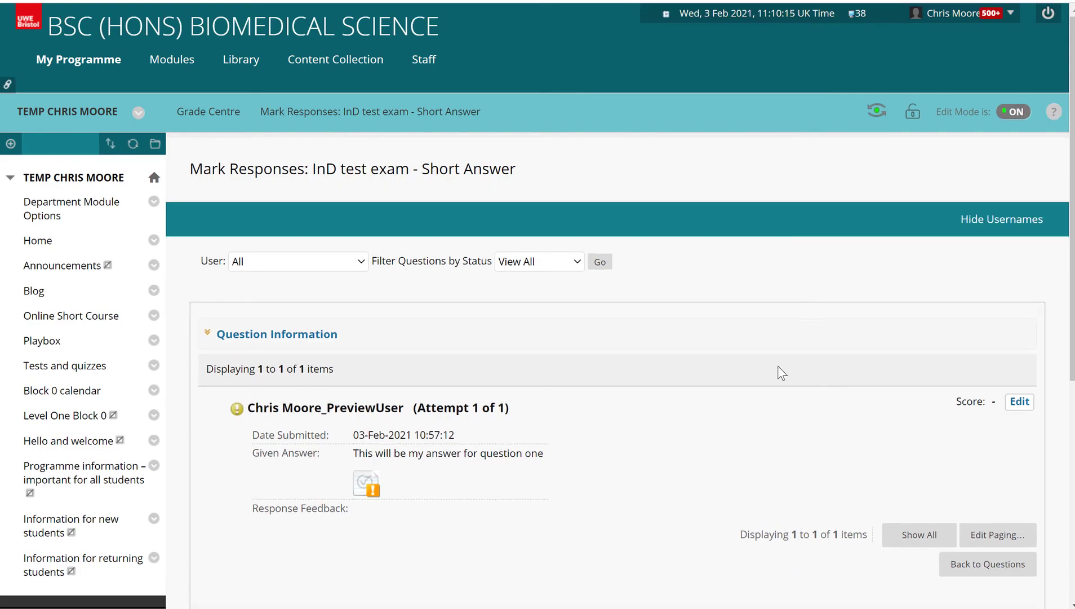
scroll(451, 411, down, 1)
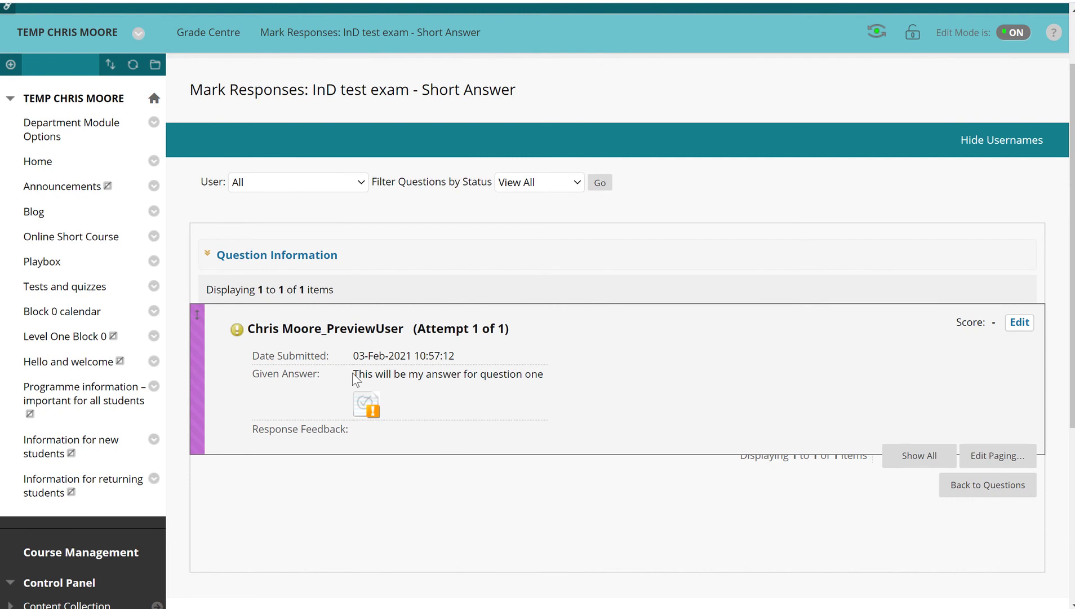
drag(353, 374, 541, 378)
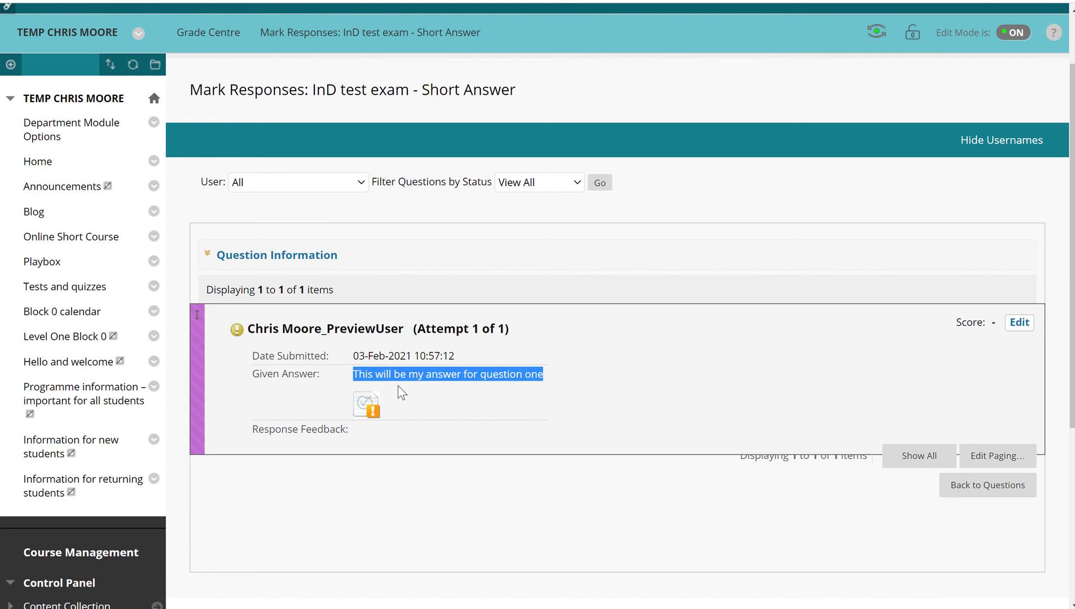
Step: Score the response 0 with feedback 'You did not anctually answer the question' and submit
click(1017, 322)
scroll(841, 413, down, 3)
scroll(841, 410, down, 1)
click(327, 212)
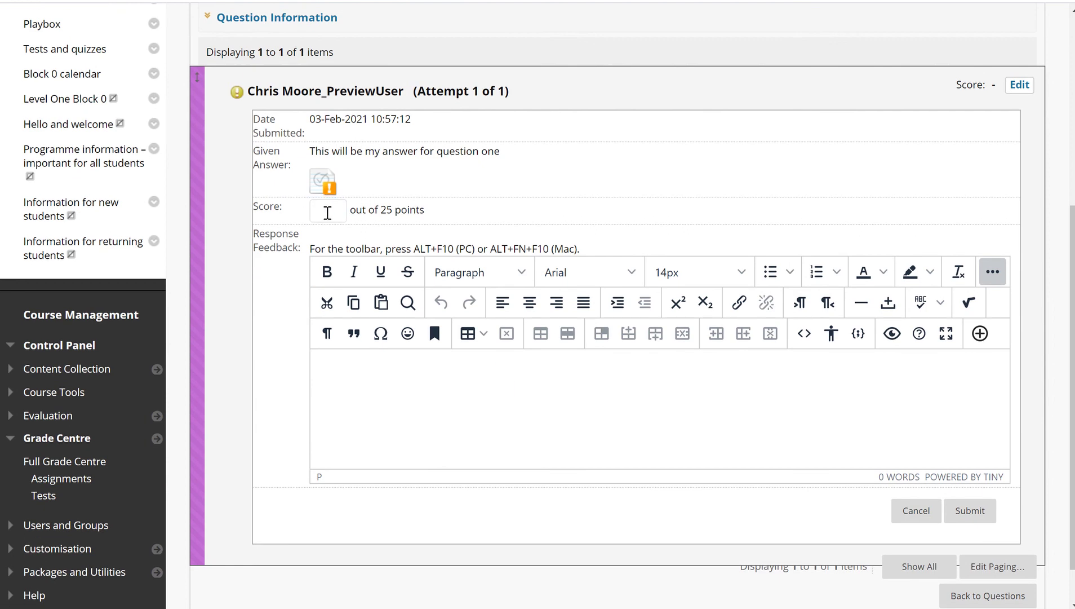
click(326, 212)
text(0)
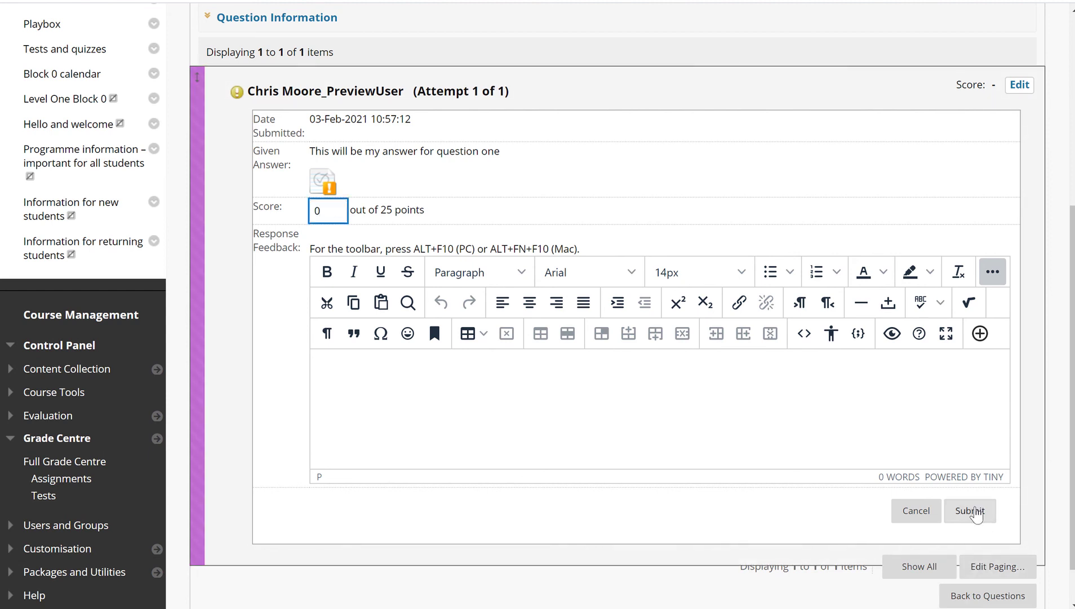
click(857, 392)
text(Y)
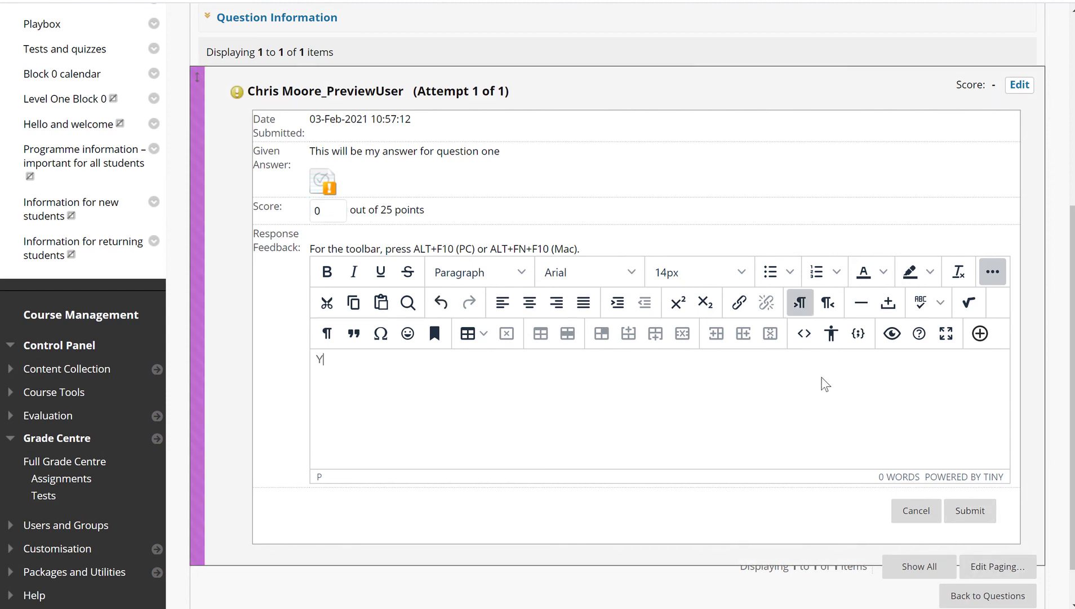
text(ou did not anctually answer the )
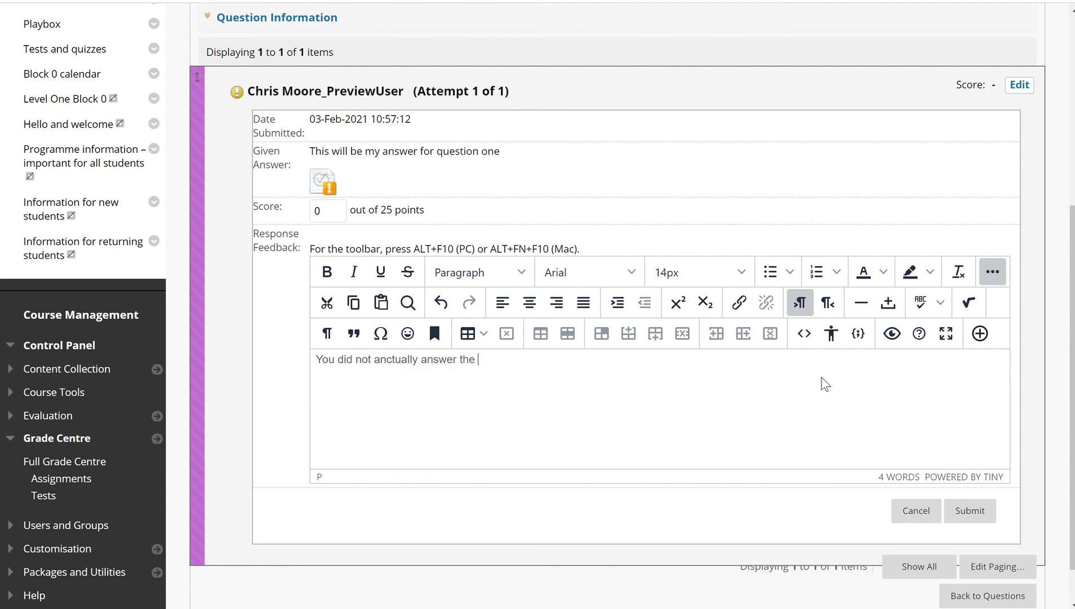
text(question)
click(972, 510)
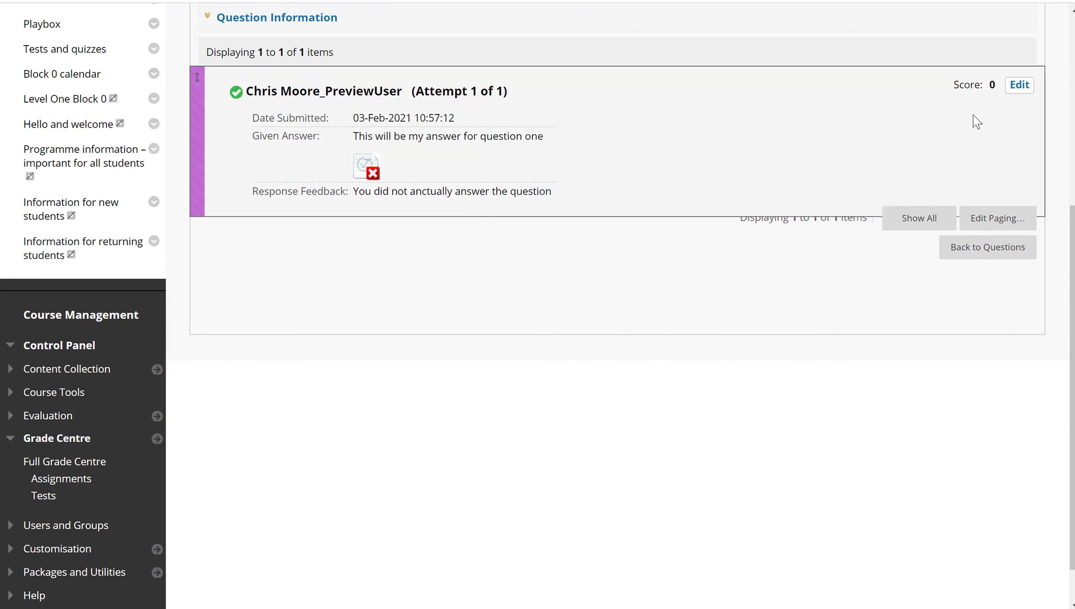
scroll(984, 86, up, 2)
click(985, 333)
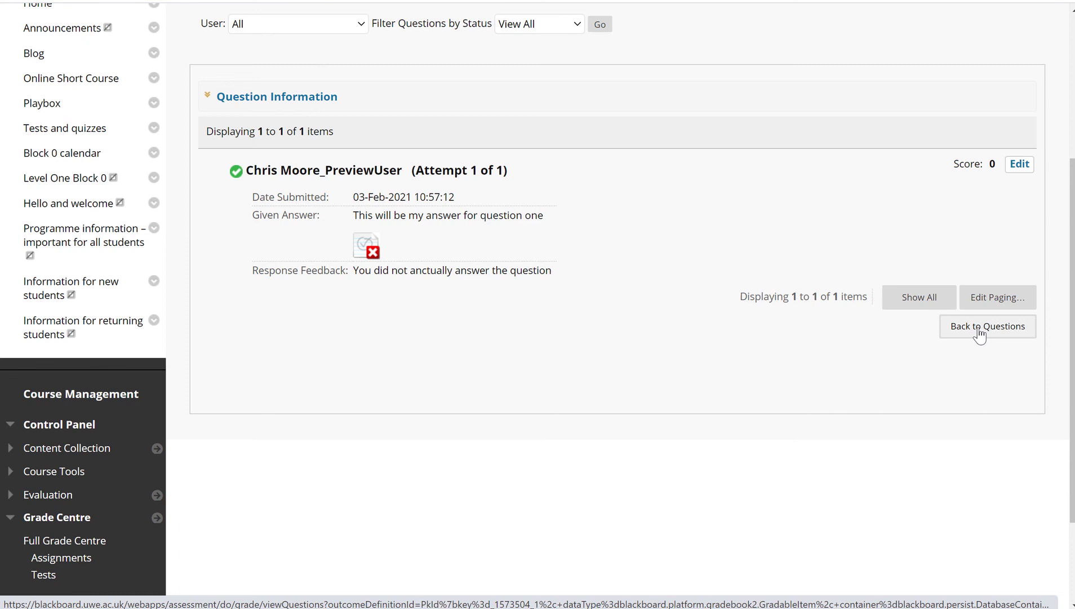
click(246, 105)
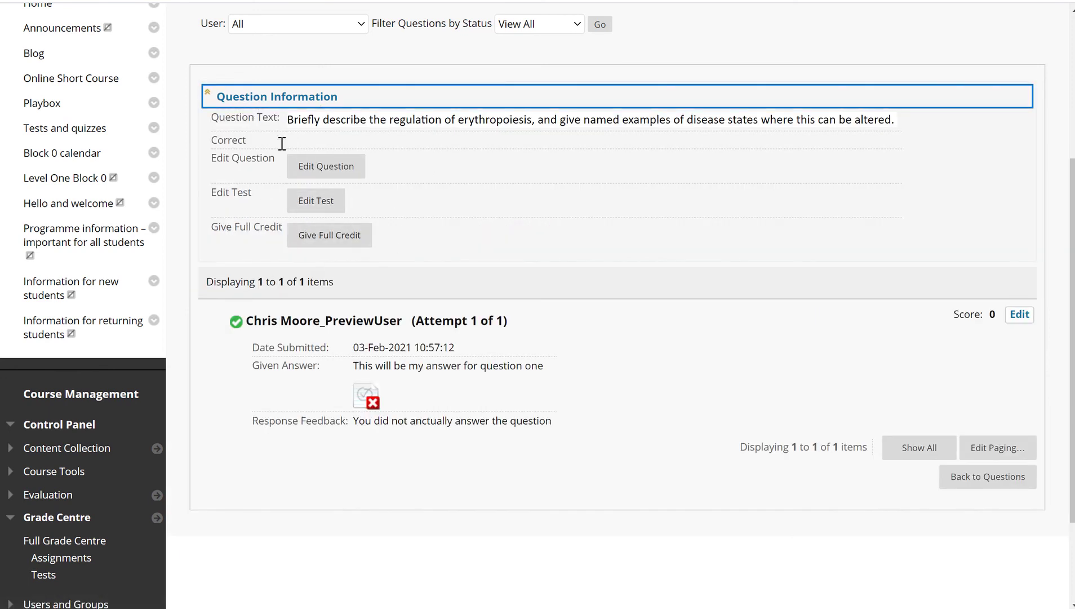
click(250, 97)
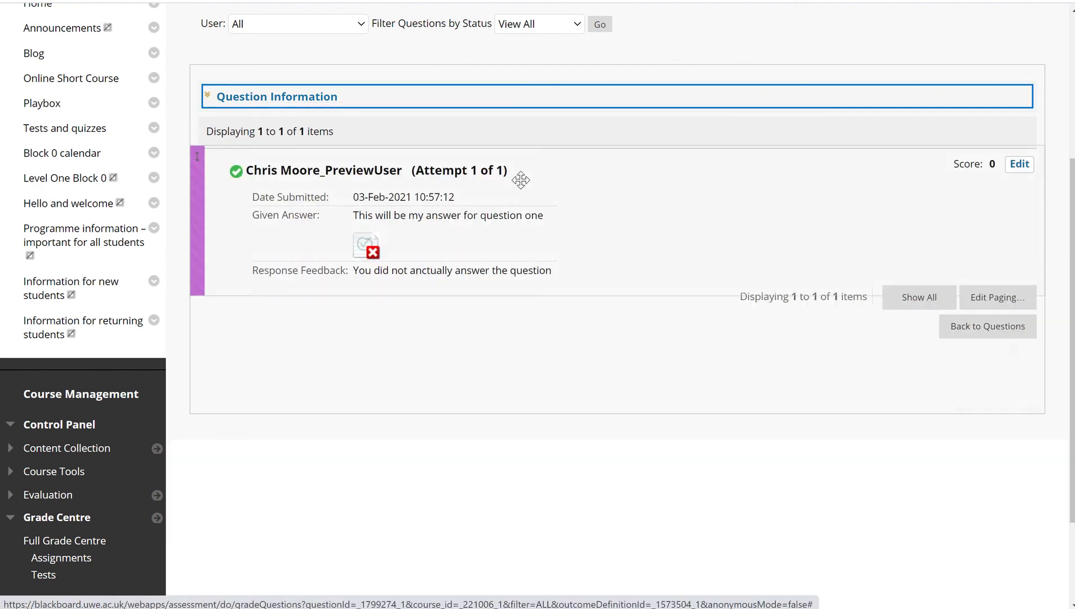
scroll(547, 237, up, 3)
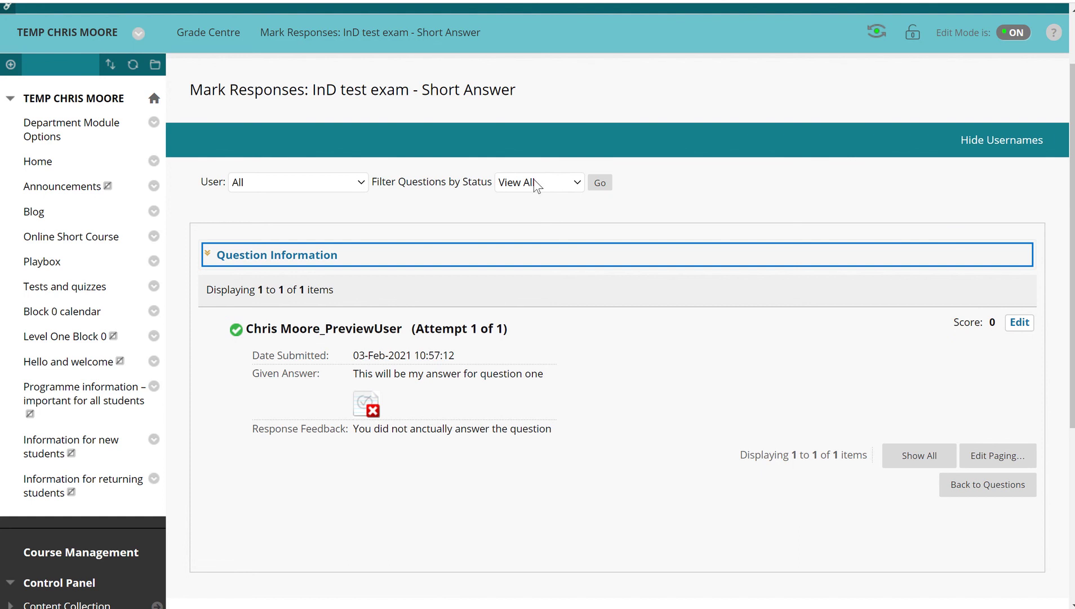
Step: Filter questions by the Needs Marking status and confirm none are left to mark
click(508, 186)
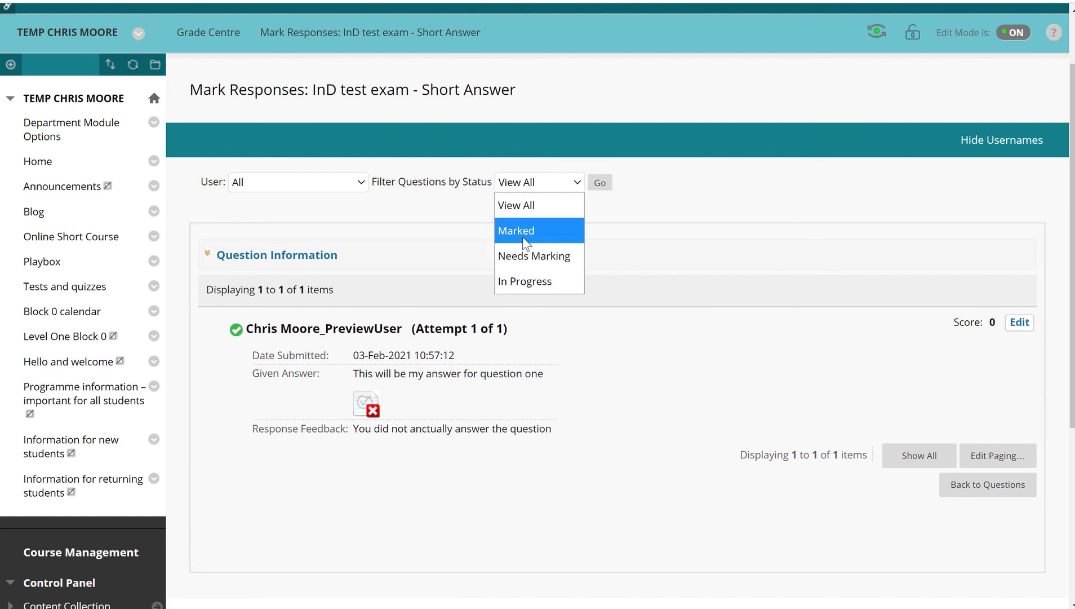
click(525, 256)
click(602, 184)
scroll(607, 404, down, 2)
scroll(606, 402, down, 1)
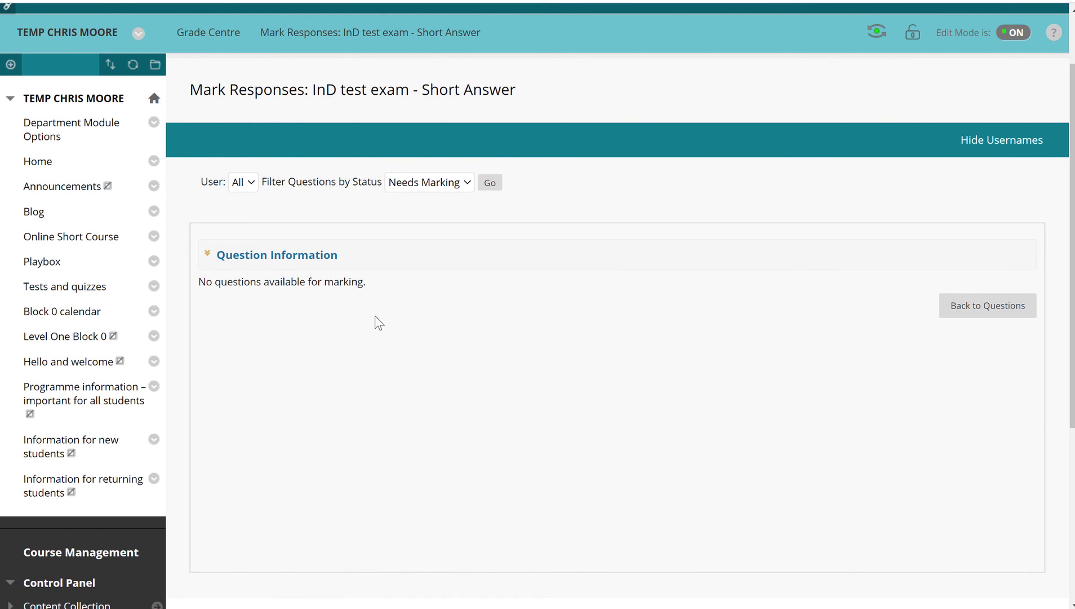
scroll(276, 365, down, 5)
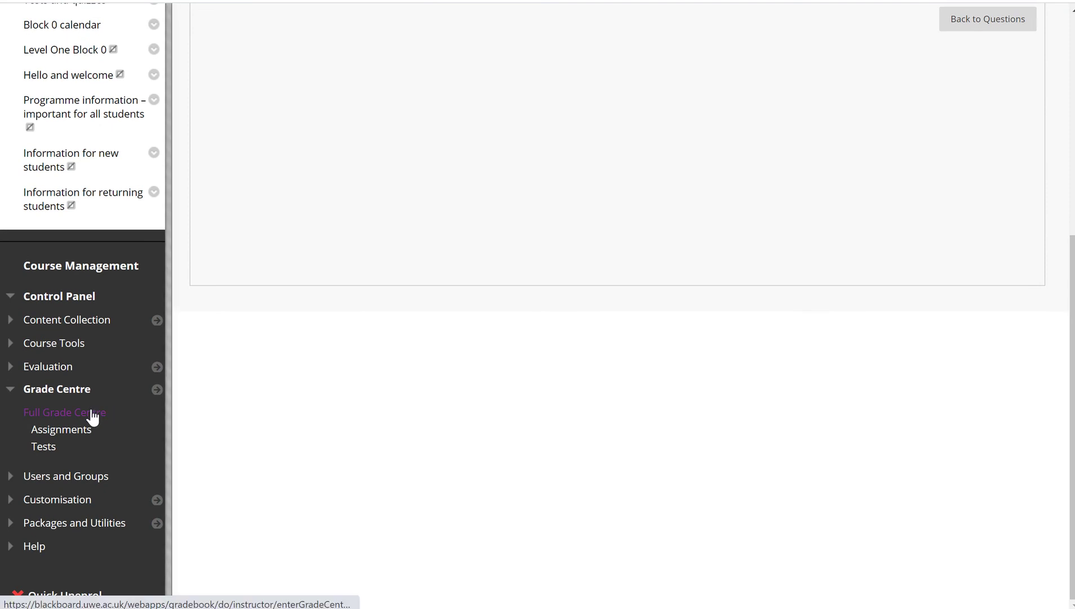
Step: Return to Grade Centre Tests and check the IND TEST EXAM cell's Needs Marking status
click(56, 448)
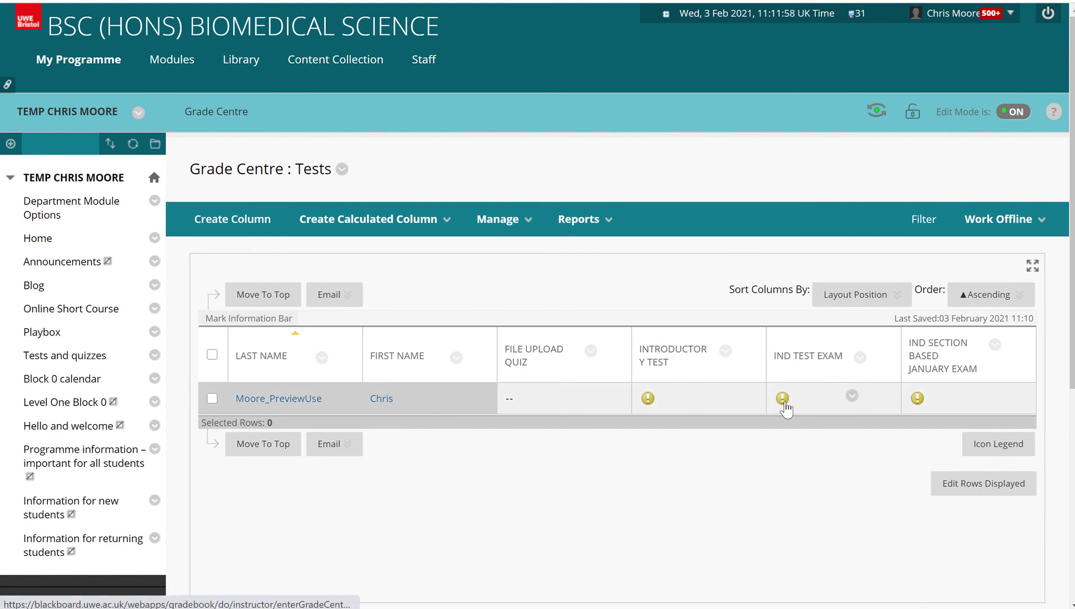
mouse_move(788, 408)
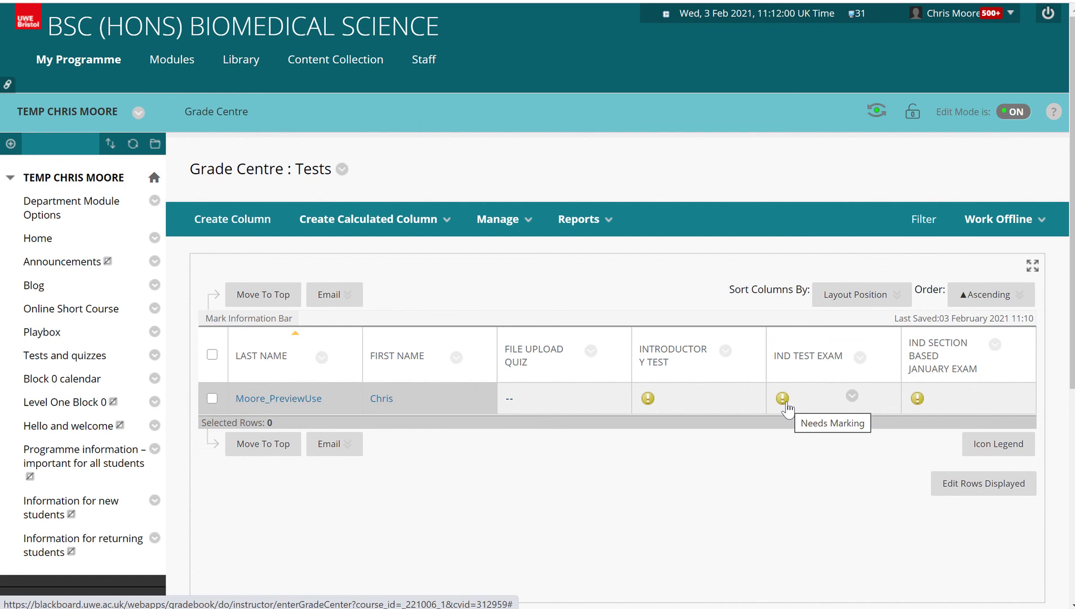